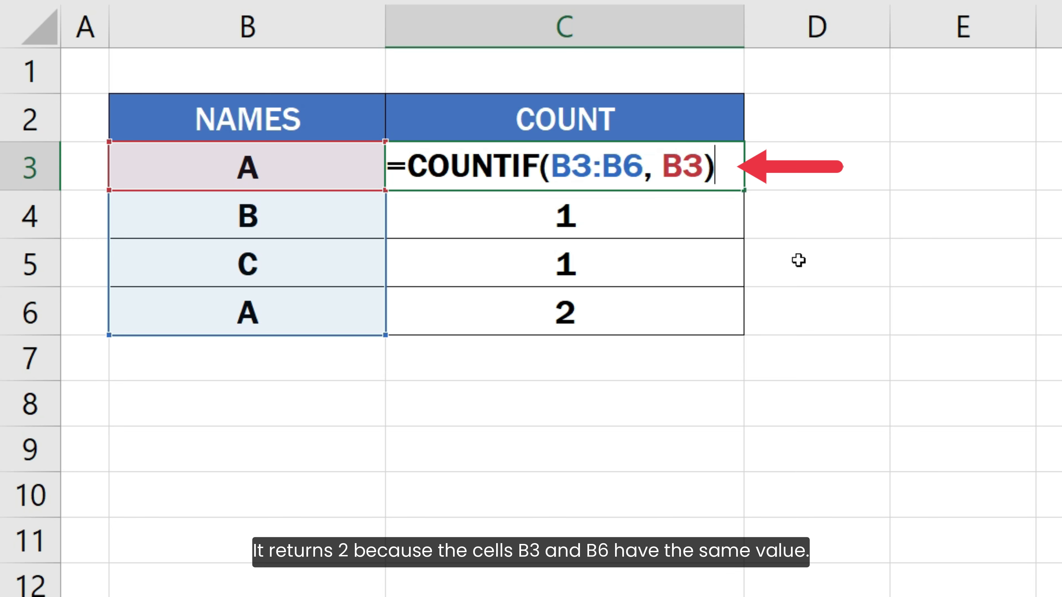
# - Commit =COUNTIF(B3:B6, B3) in C3 and =COUNTIF(B3:B6, B4) in C4
pyautogui.press('Return')
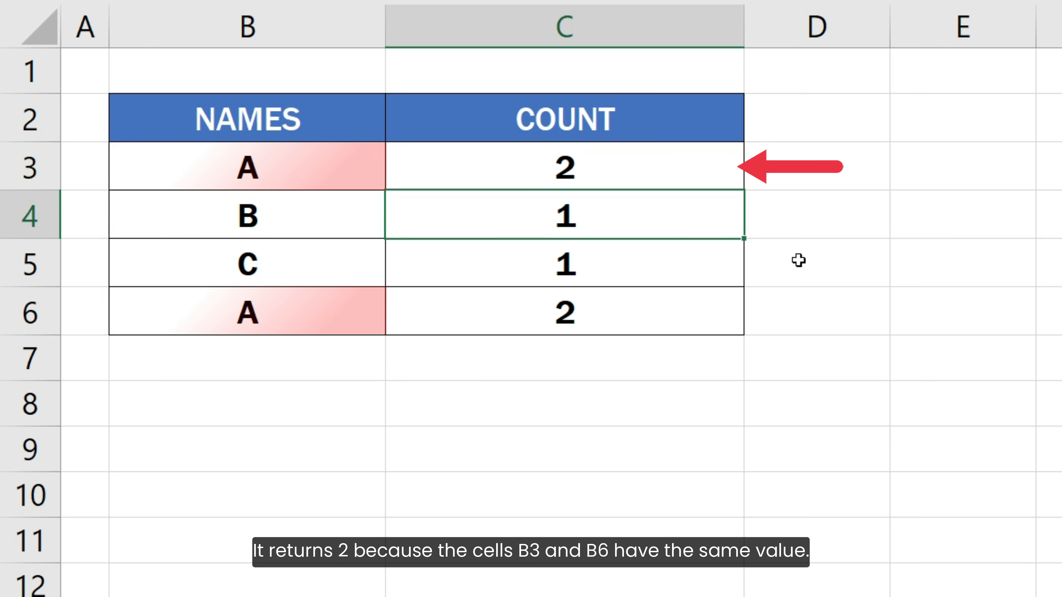
pyautogui.press('F2')
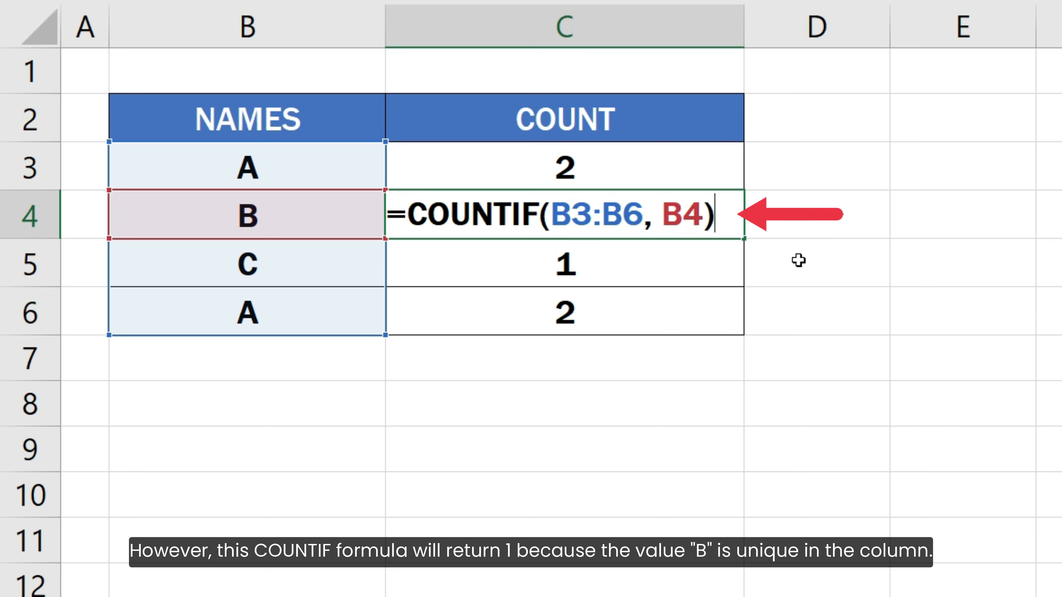
pyautogui.press('Return')
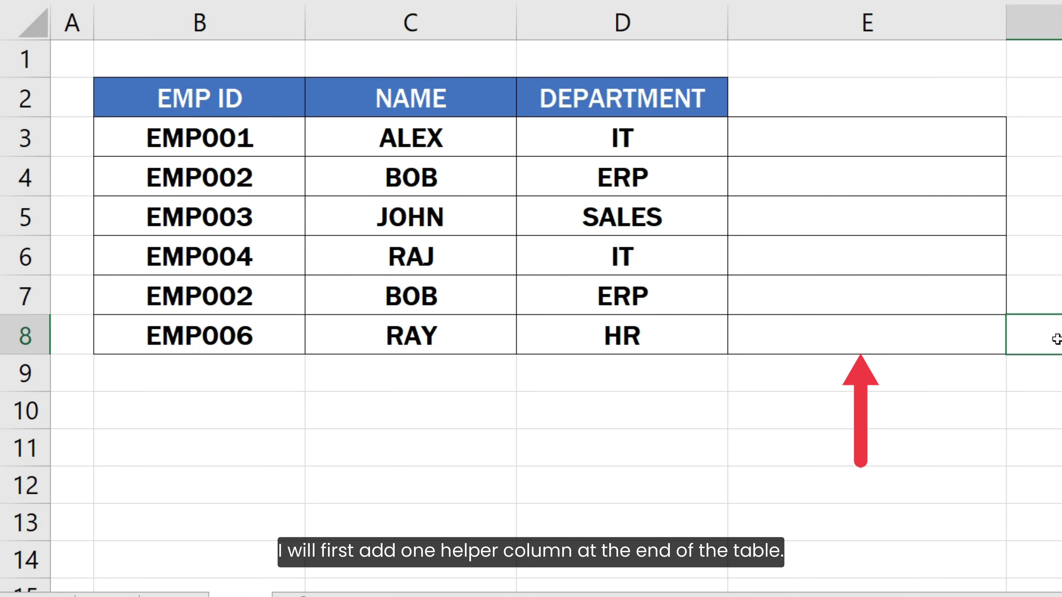
# - Enter = B3 & C3 & D3 in E3 and fill it down to E8
pyautogui.click(978, 137)
pyautogui.write('=')
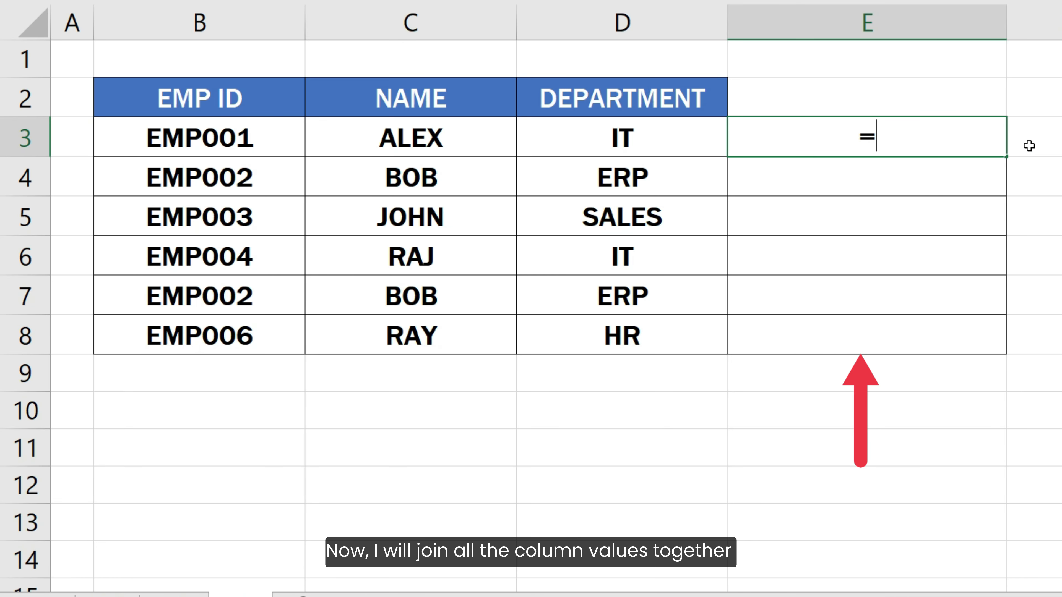
pyautogui.write(' B3 &')
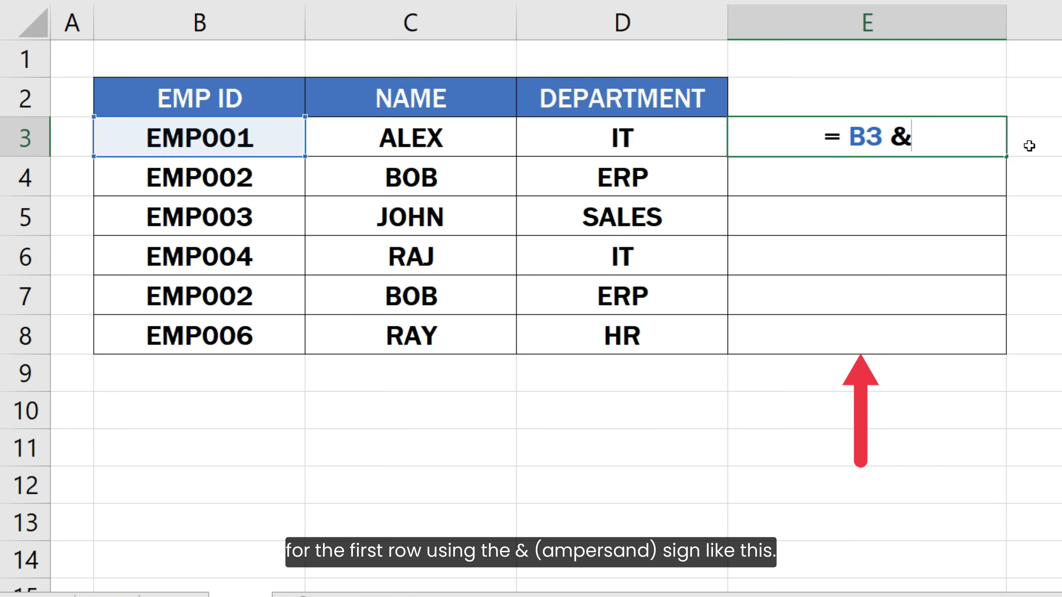
pyautogui.write(' C3 &')
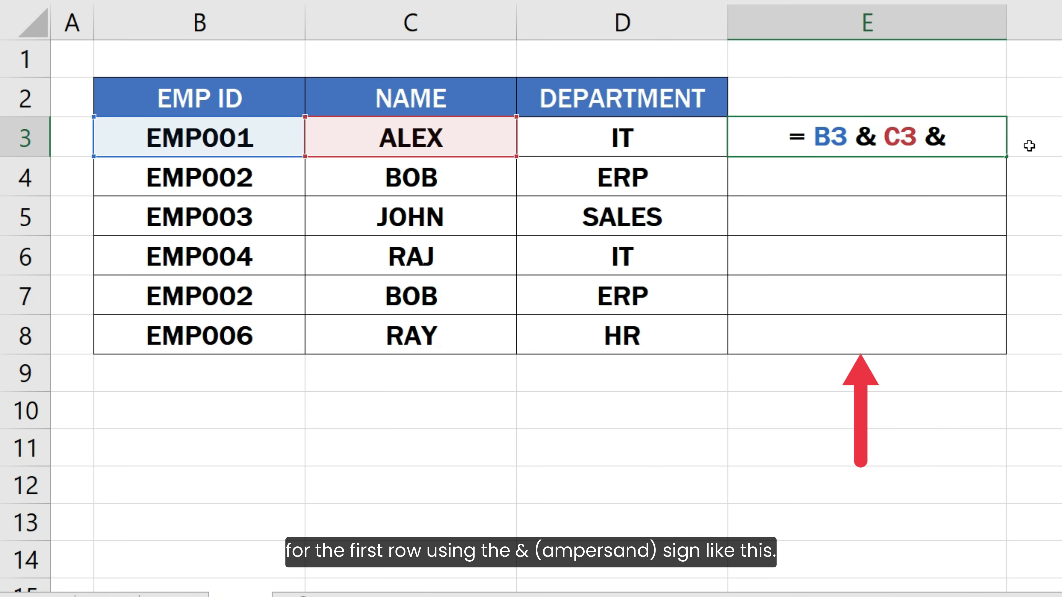
pyautogui.write(' D3')
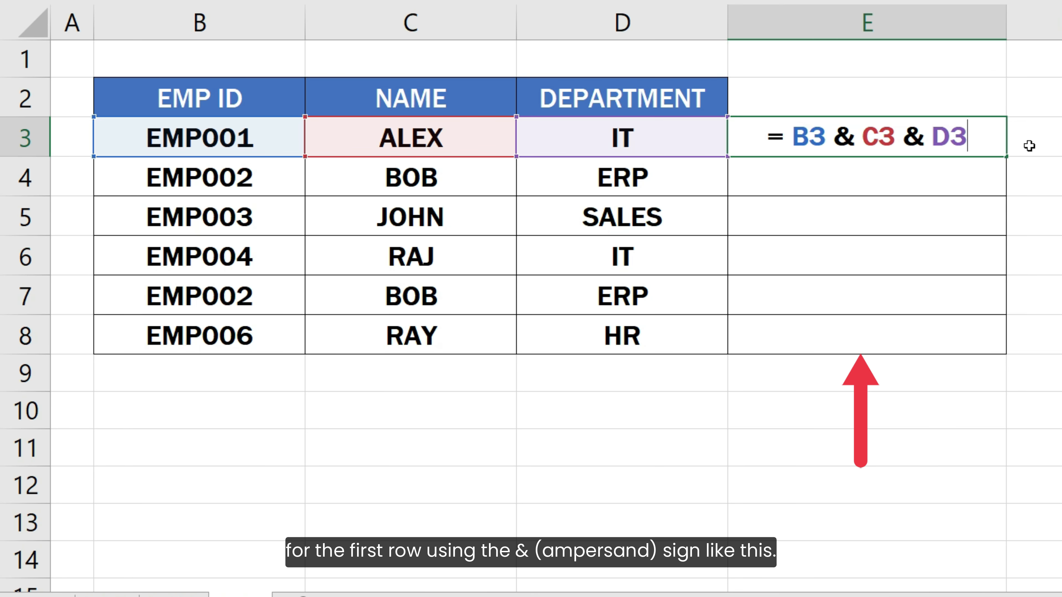
pyautogui.press('Return')
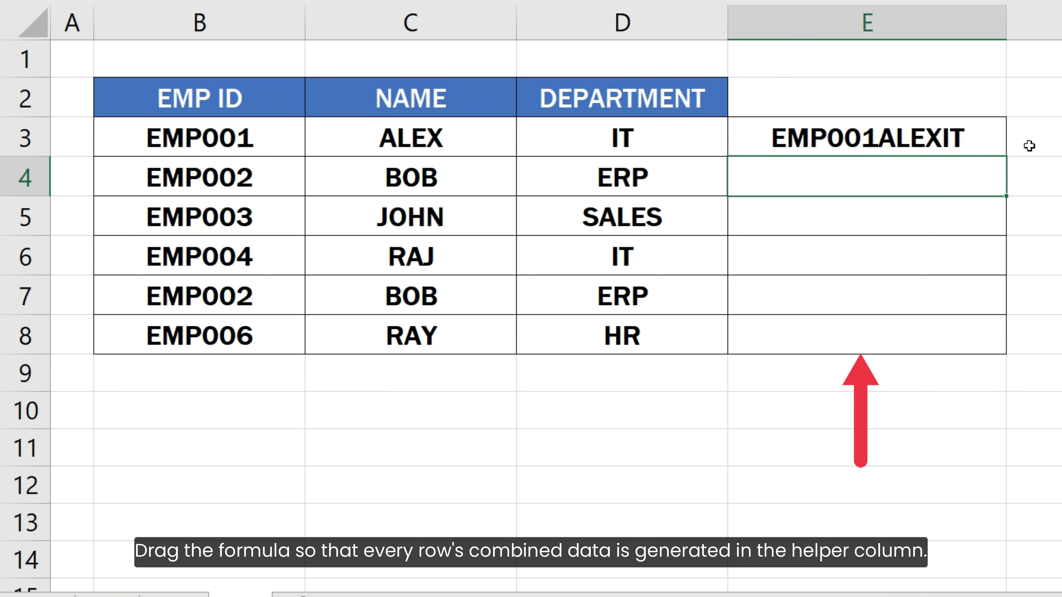
pyautogui.click(974, 141)
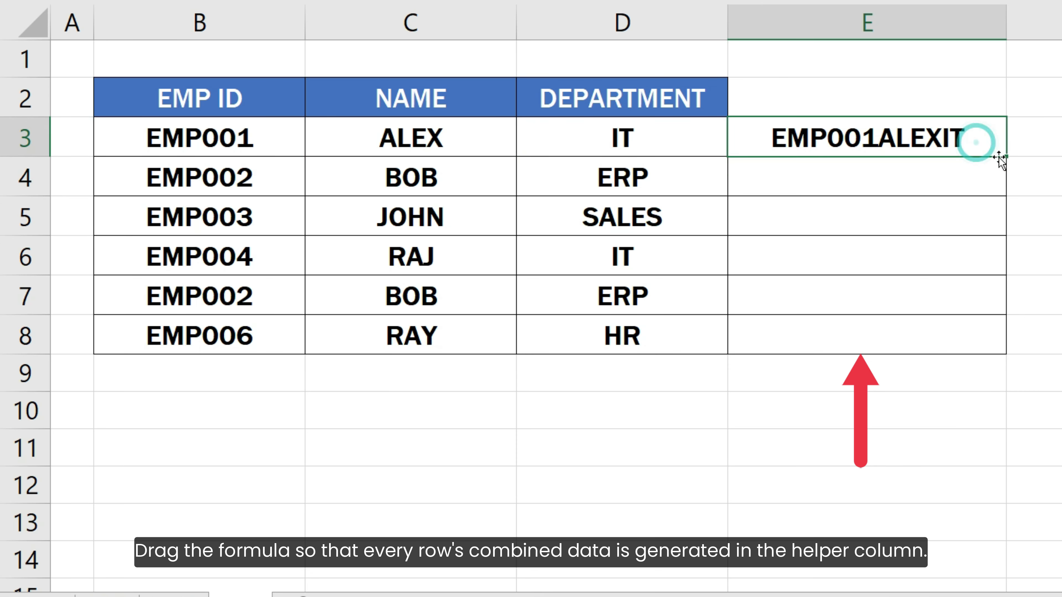
pyautogui.moveTo(1005, 157); pyautogui.dragTo(992, 347)
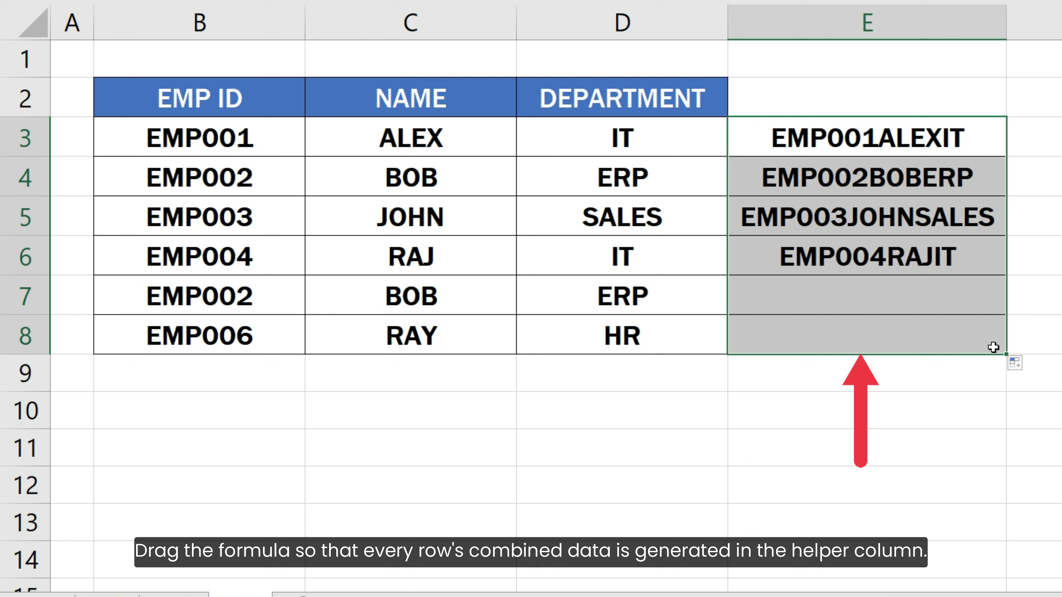
pyautogui.click(1054, 340)
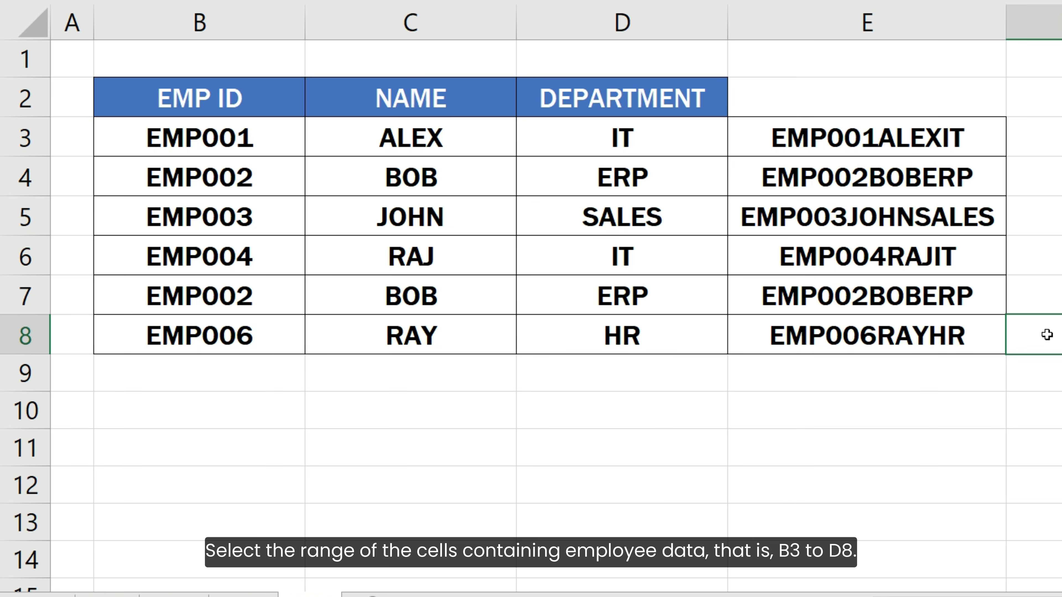
# - Select B3:D8 and start a New Rule from Conditional Formatting
pyautogui.moveTo(254, 142); pyautogui.dragTo(666, 327)
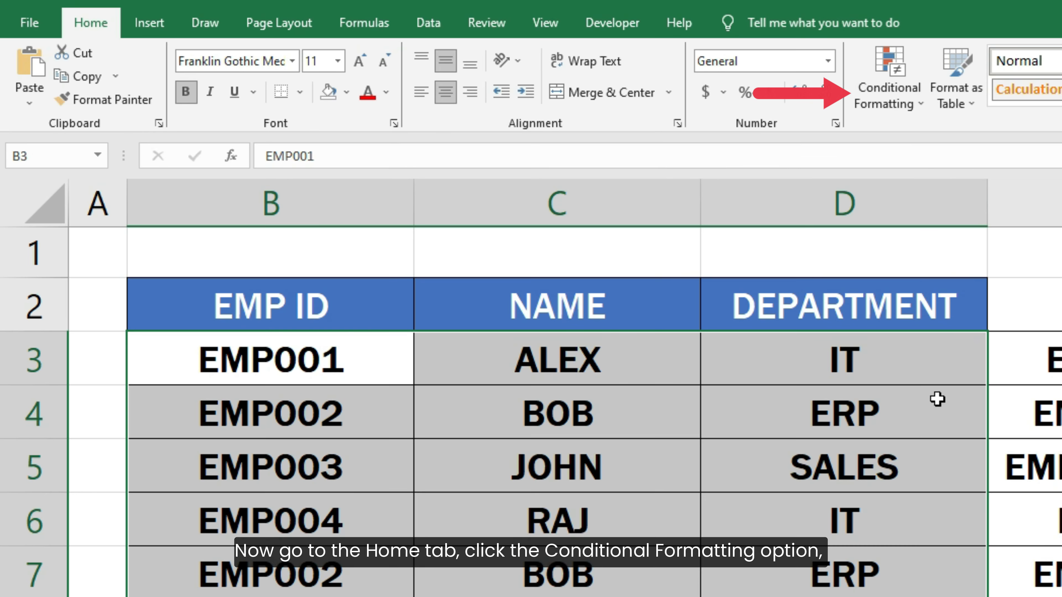
pyautogui.click(915, 101)
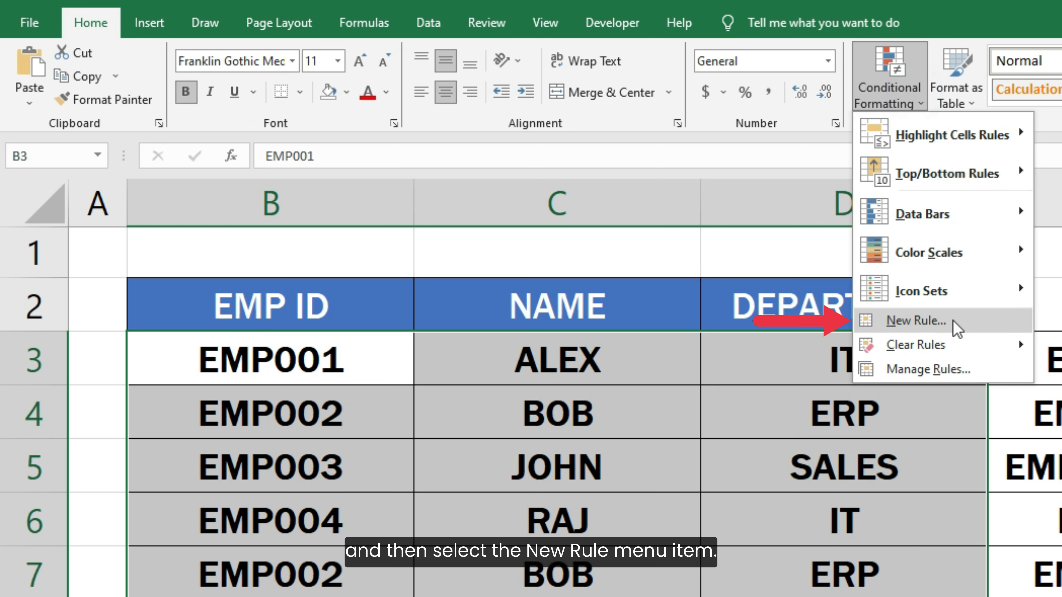
pyautogui.click(958, 329)
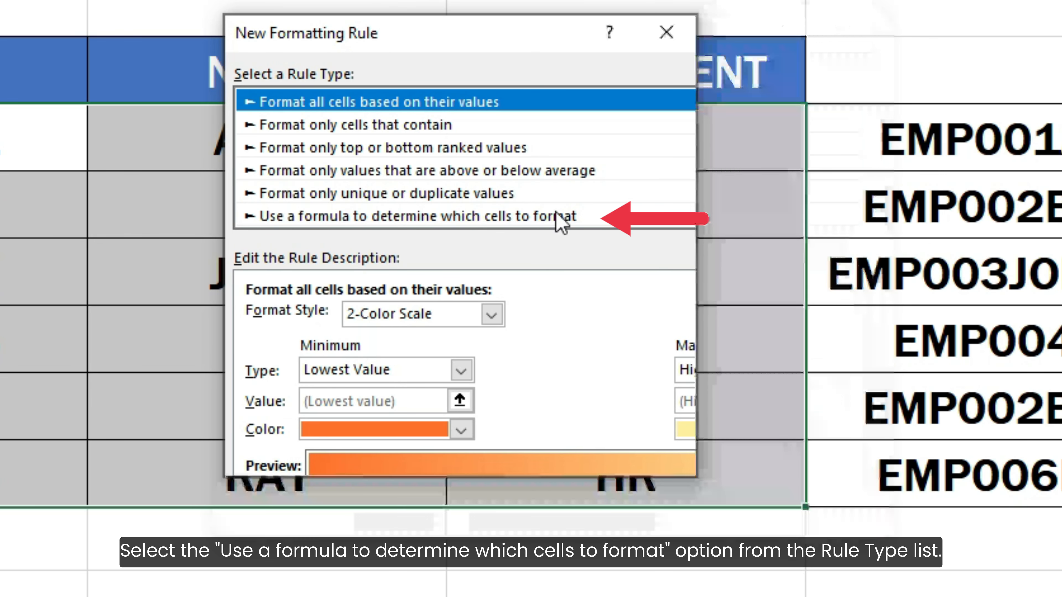
# - Choose a formula-based rule and enter =COUNTIF( E3:E8, E3) > 1
pyautogui.click(557, 214)
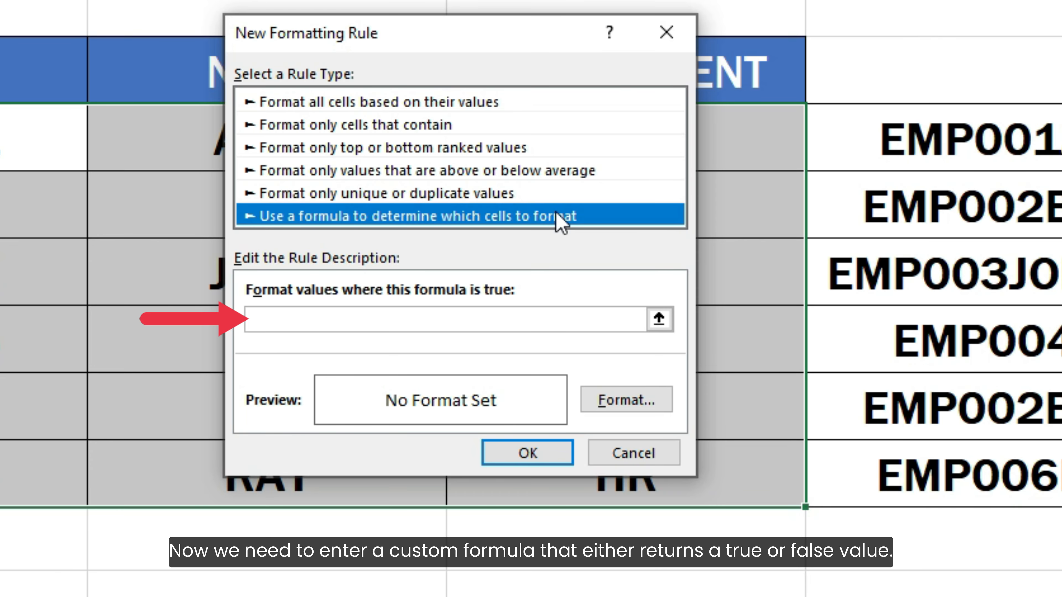
pyautogui.click(556, 319)
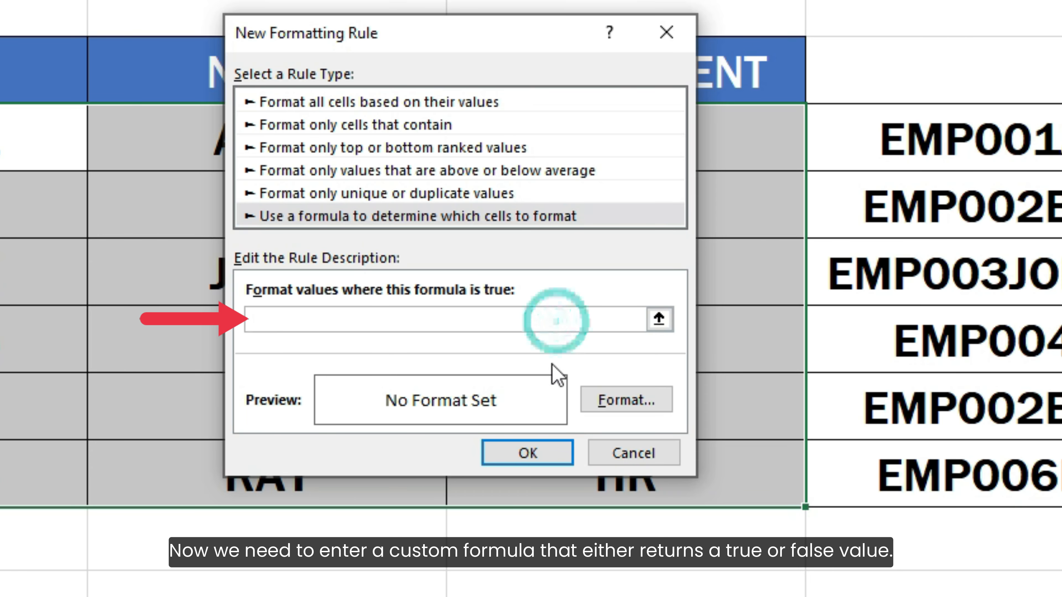
pyautogui.write('=CO')
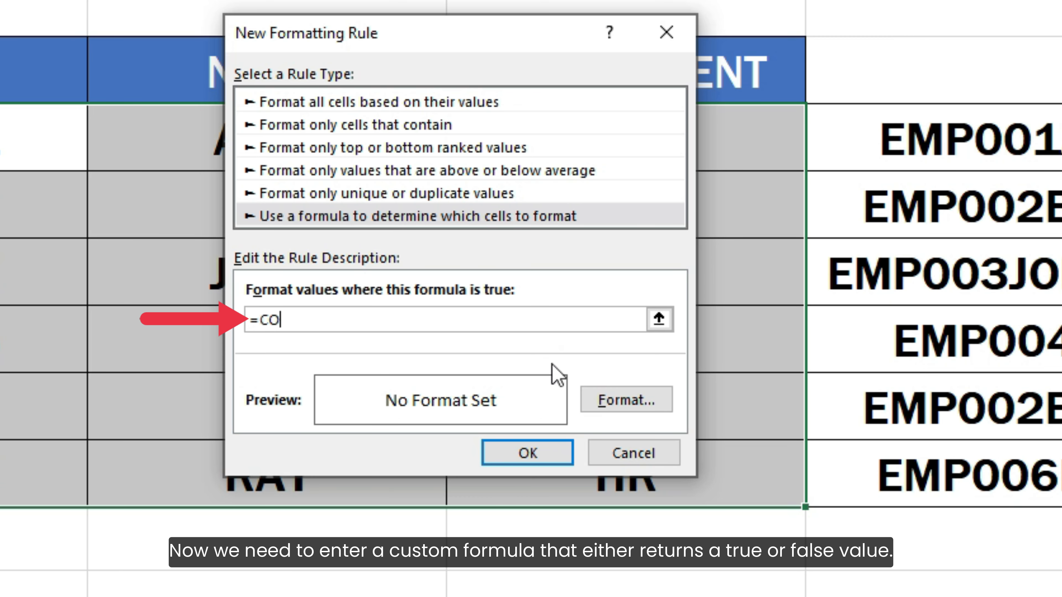
pyautogui.write('UNTIF(')
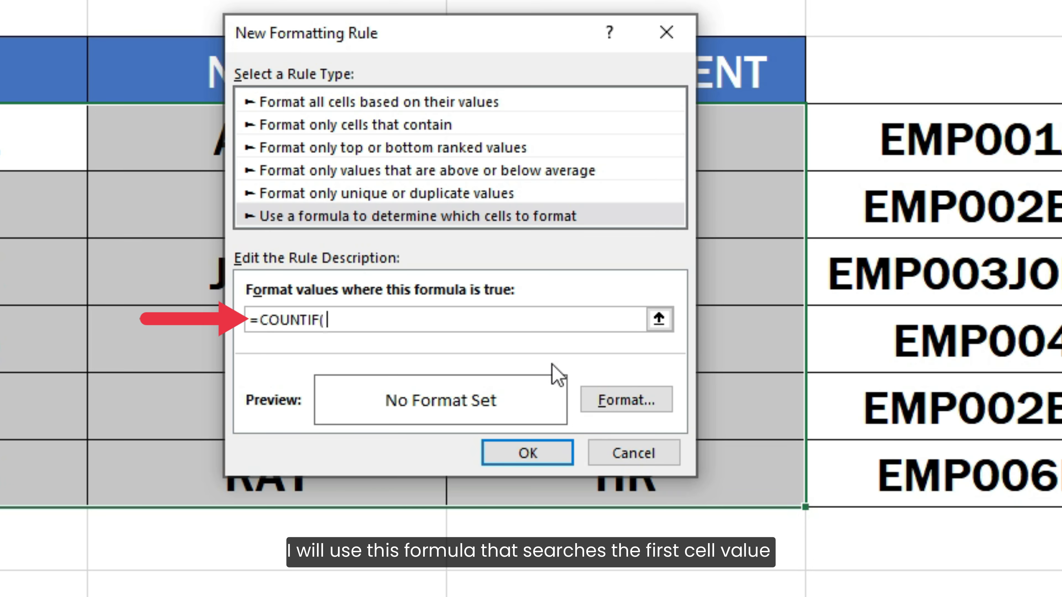
pyautogui.write(' E3:E8')
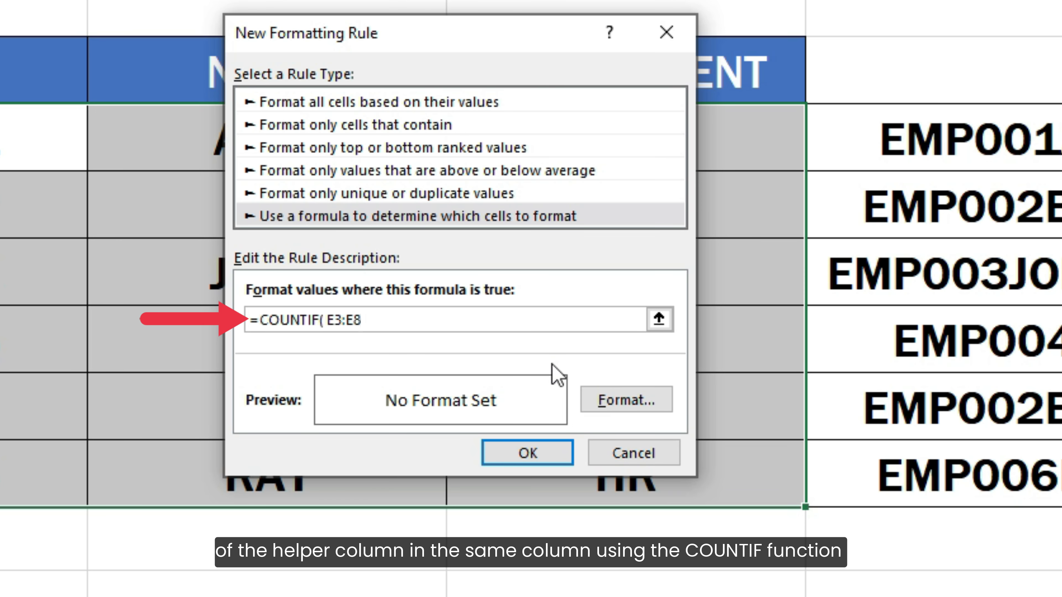
pyautogui.write(', E3')
pyautogui.write(') >')
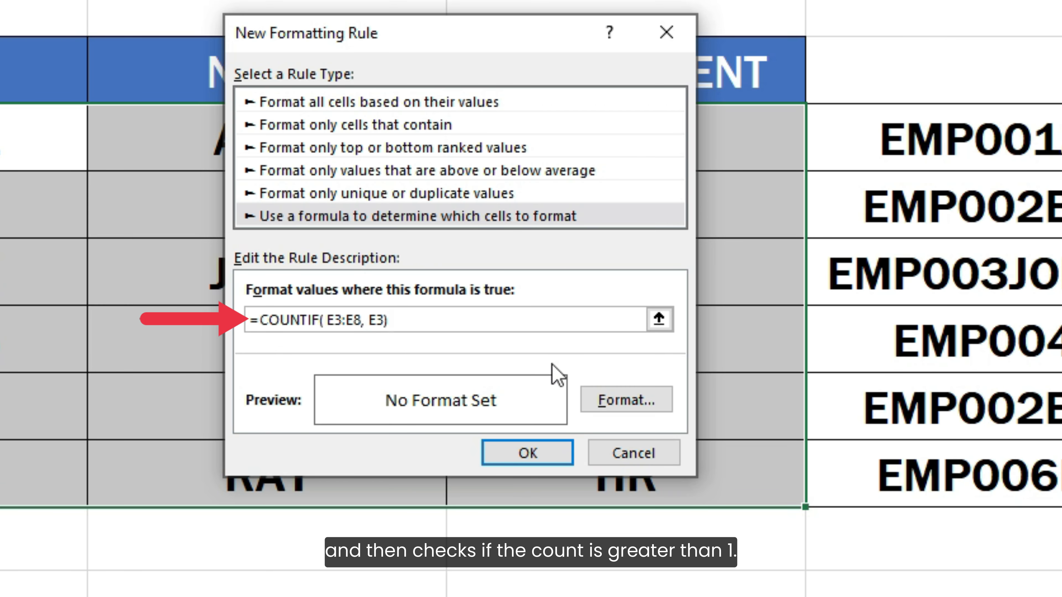
pyautogui.write(' 1')
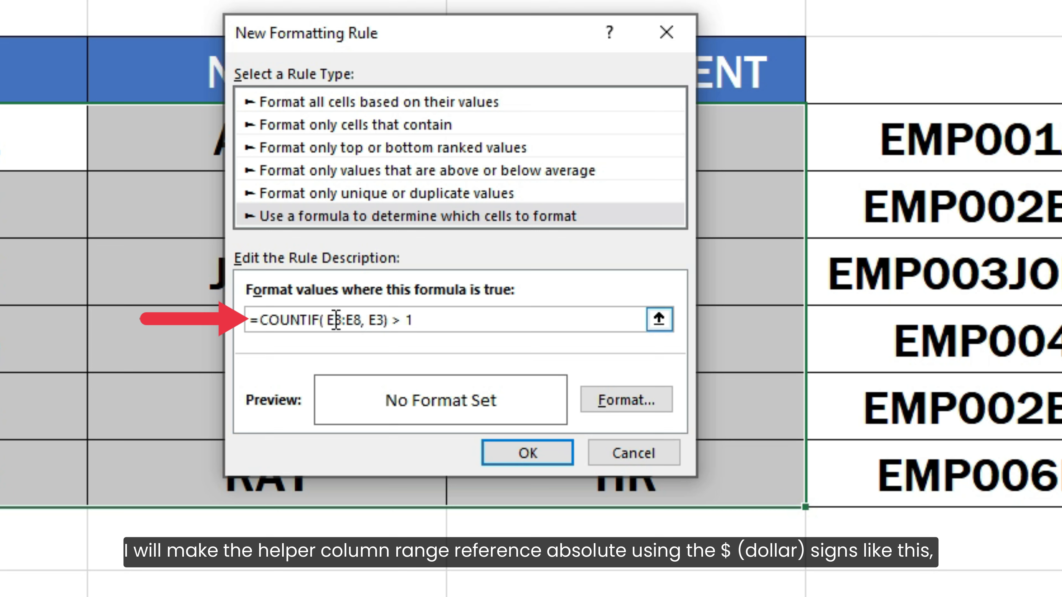
# - Add $ signs so the formula reads =COUNTIF( $E$3:$E$8, $E3) > 1
pyautogui.click(327, 320)
pyautogui.write('$')
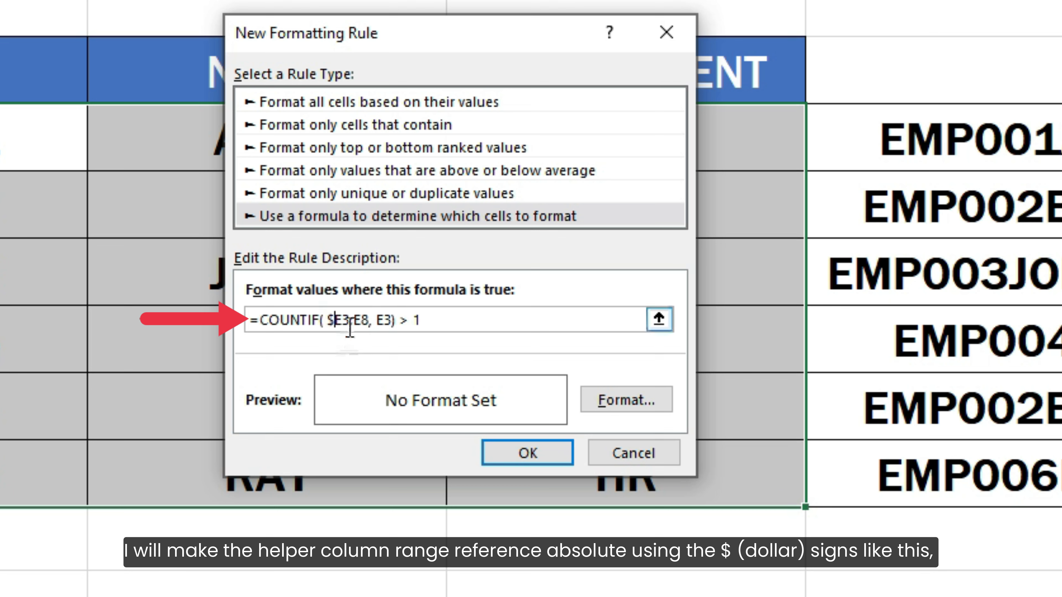
pyautogui.click(342, 321)
pyautogui.write('$')
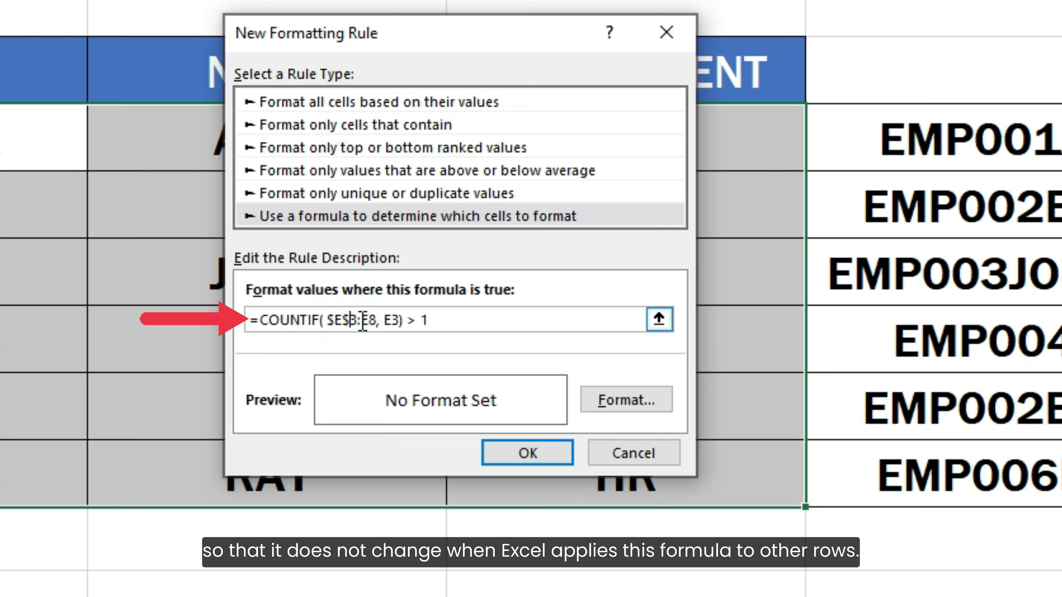
pyautogui.click(359, 320)
pyautogui.write('$')
pyautogui.click(378, 321)
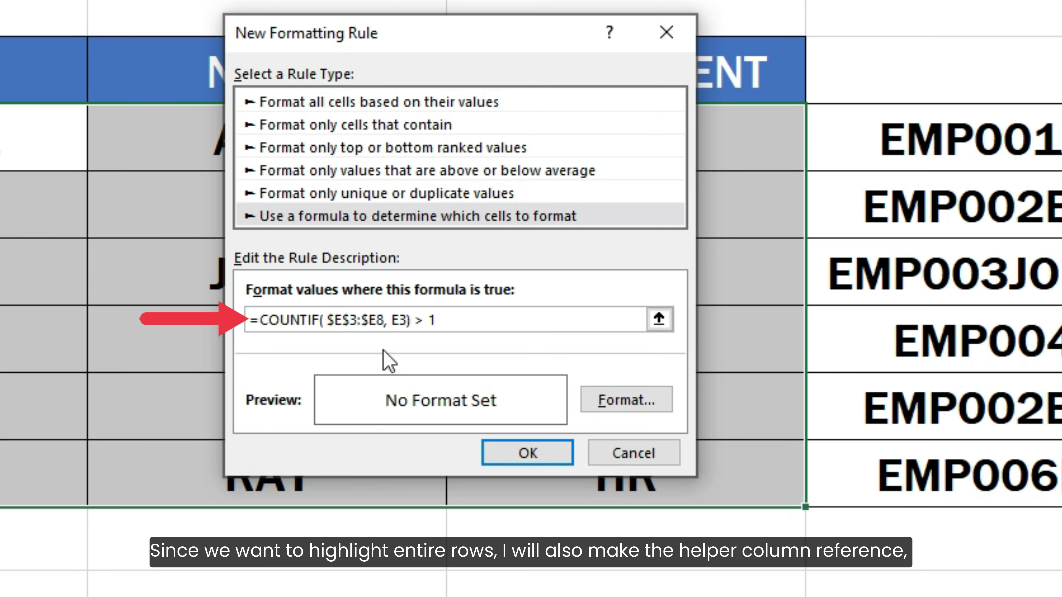
pyautogui.write('$')
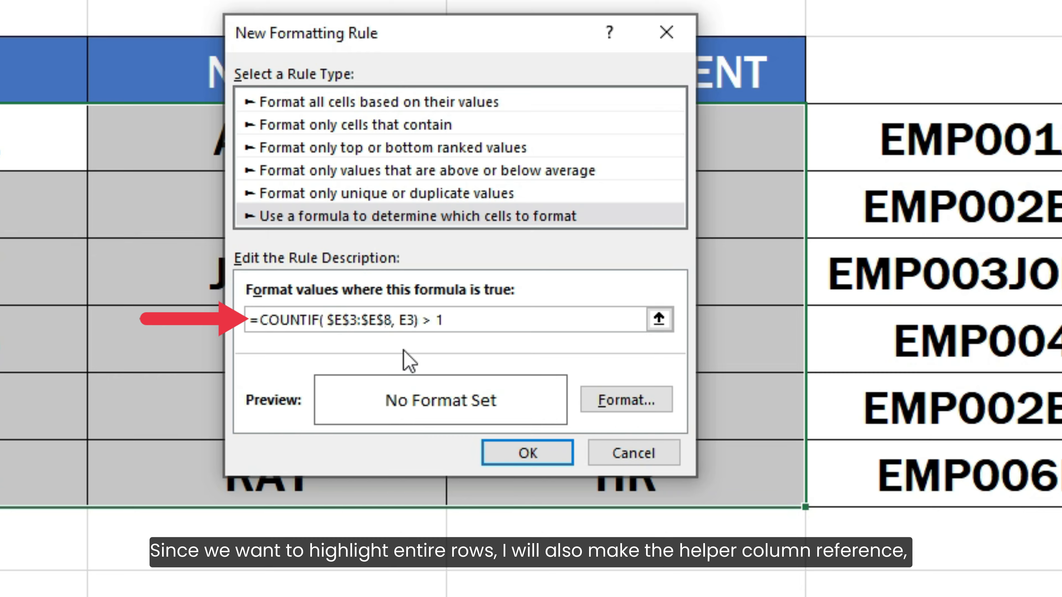
pyautogui.click(403, 320)
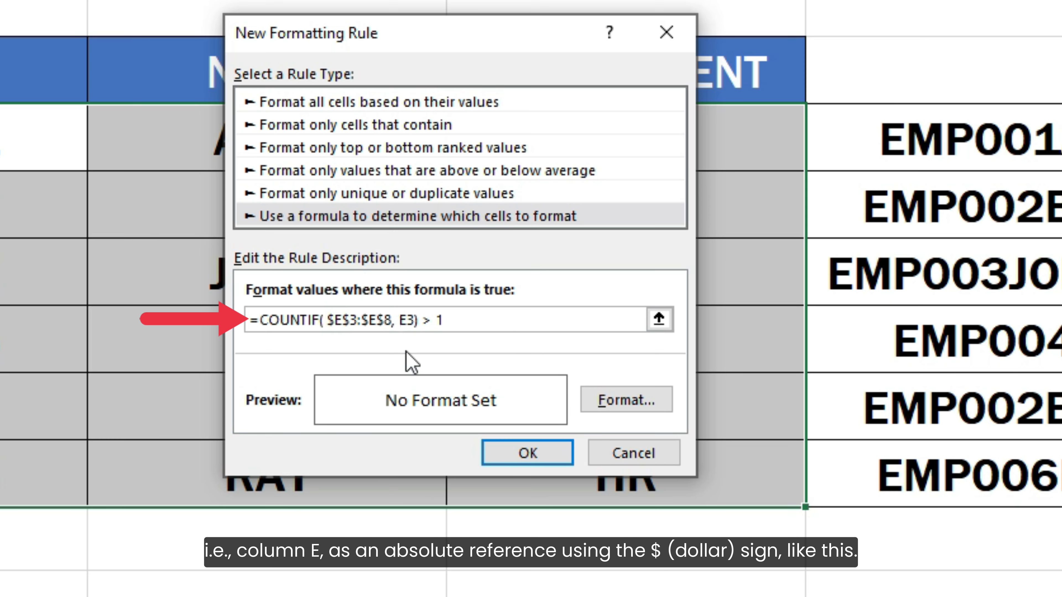
pyautogui.write('$')
pyautogui.click(486, 320)
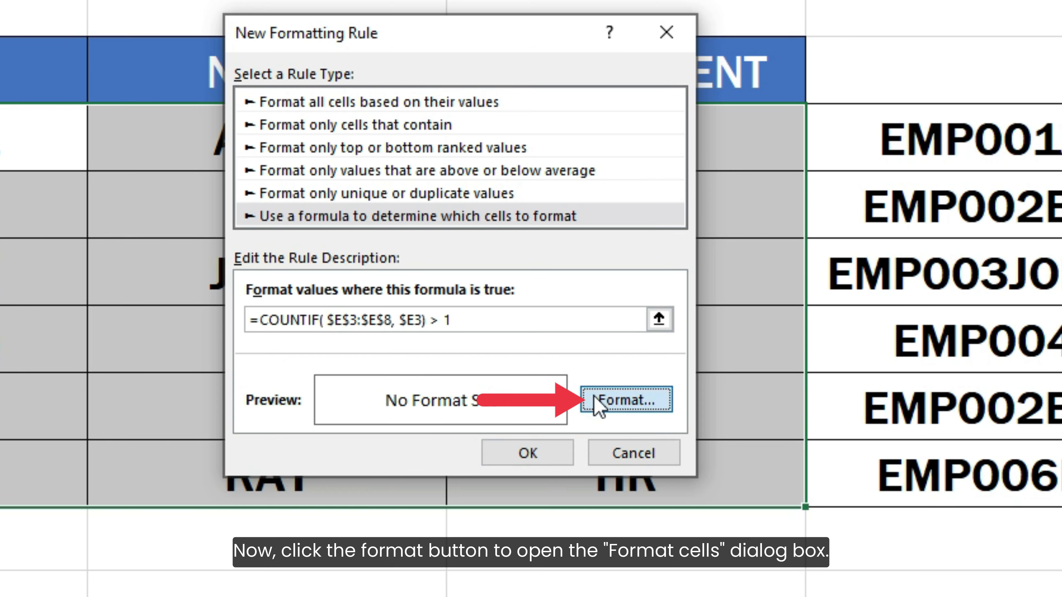
# - Give the rule a light red fill and apply it, highlighting both EMP002 BOB ERP rows
pyautogui.click(599, 404)
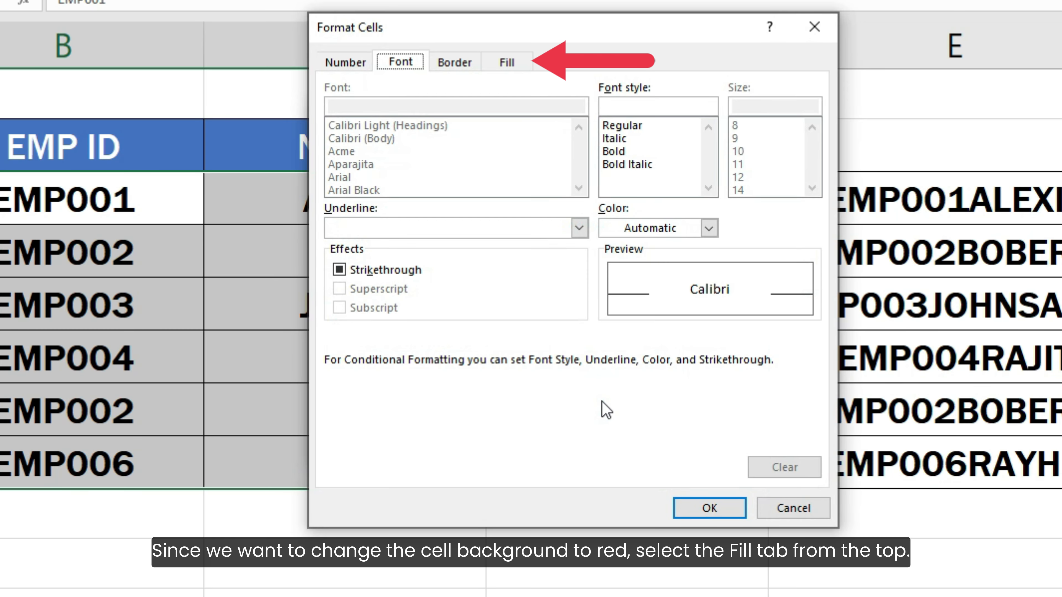
pyautogui.click(518, 64)
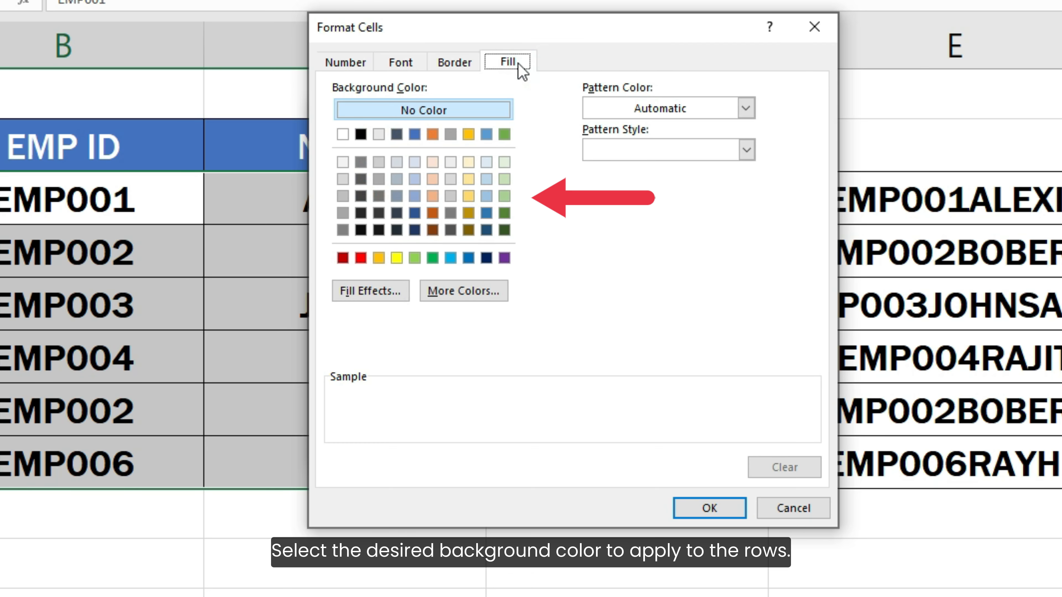
pyautogui.click(433, 162)
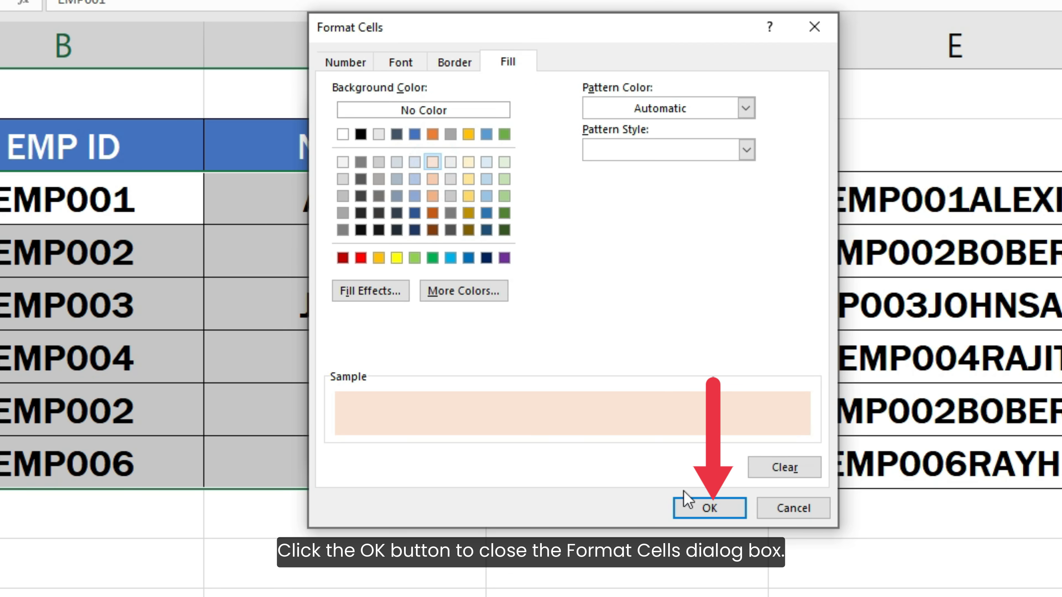
pyautogui.click(690, 502)
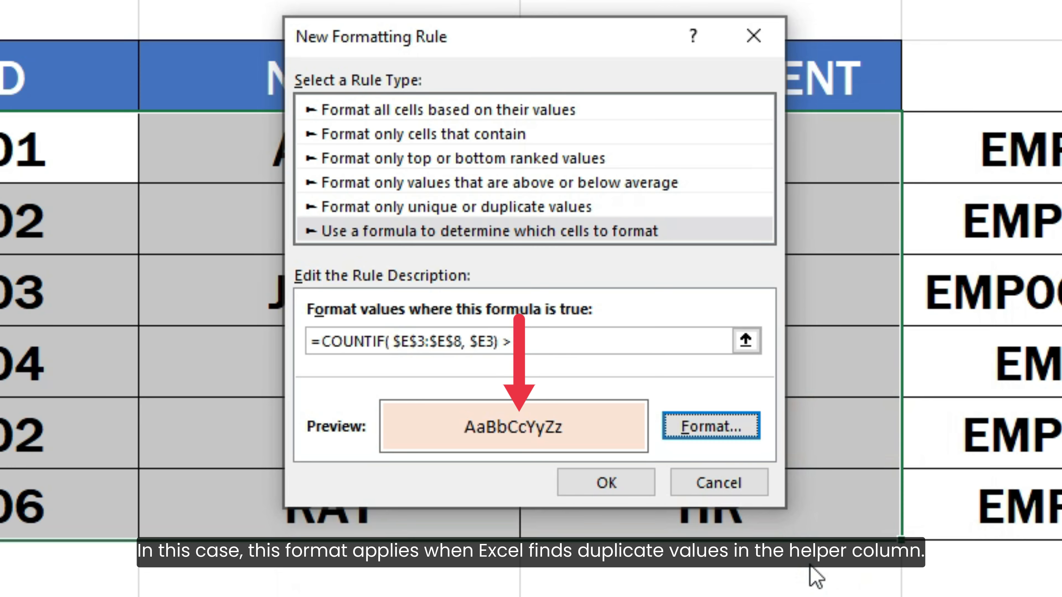
pyautogui.write('1')
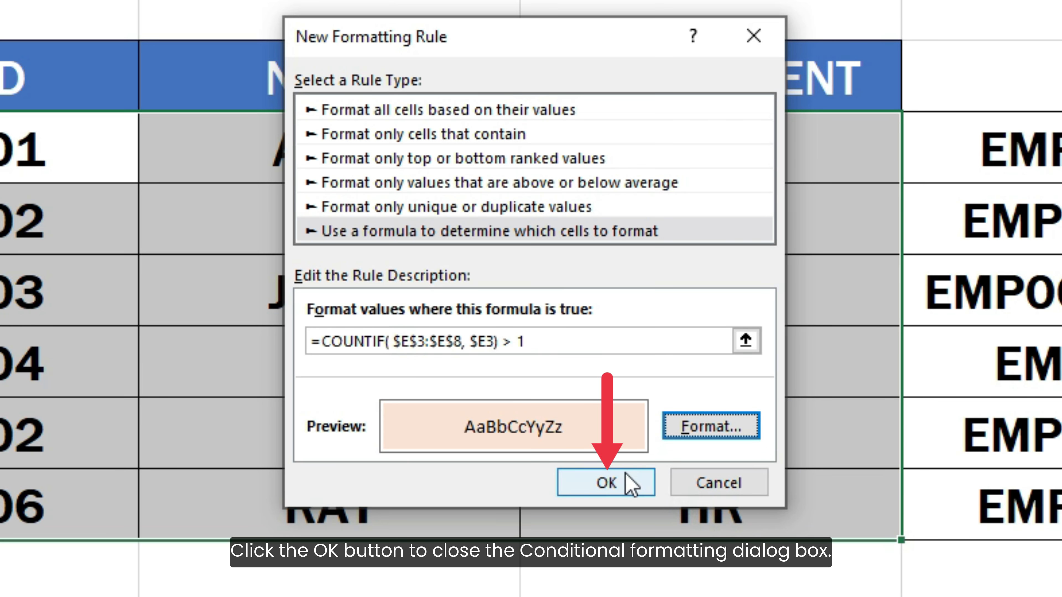
pyautogui.click(622, 480)
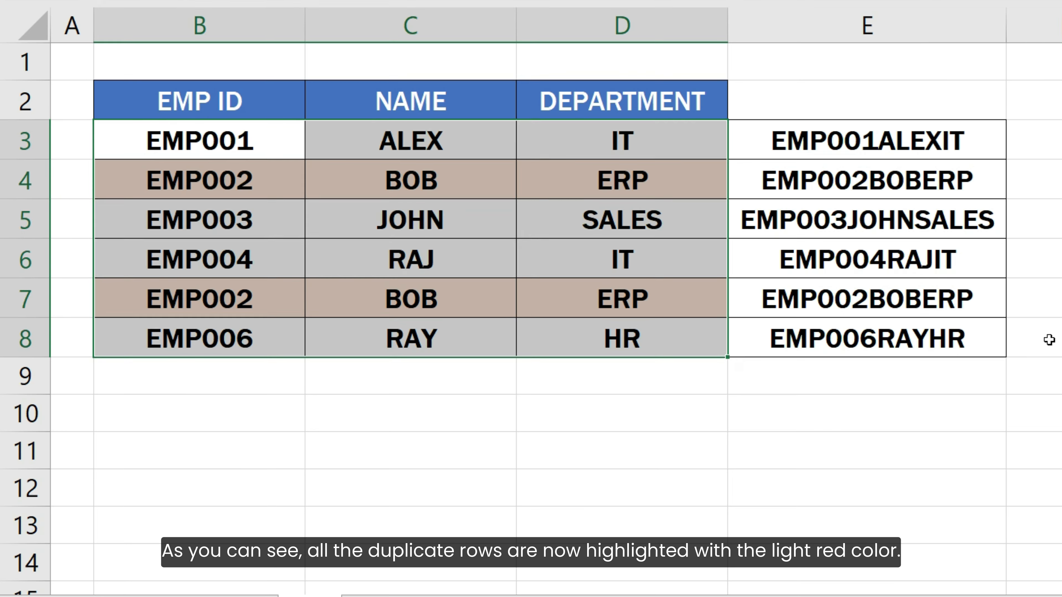
pyautogui.click(1048, 337)
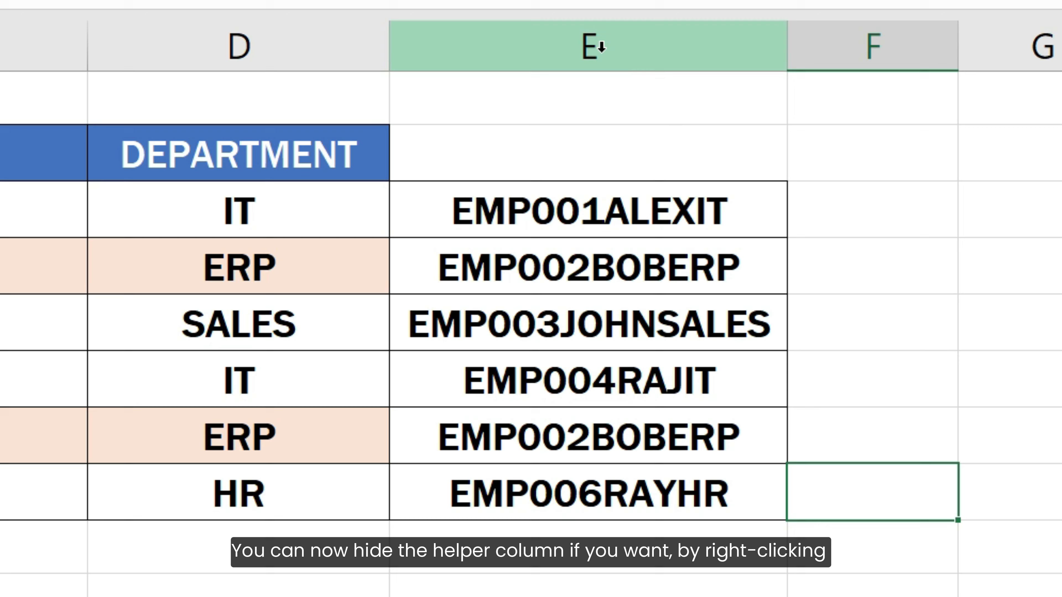
# - Hide helper column E via its header's right-click menu
pyautogui.click(876, 27)
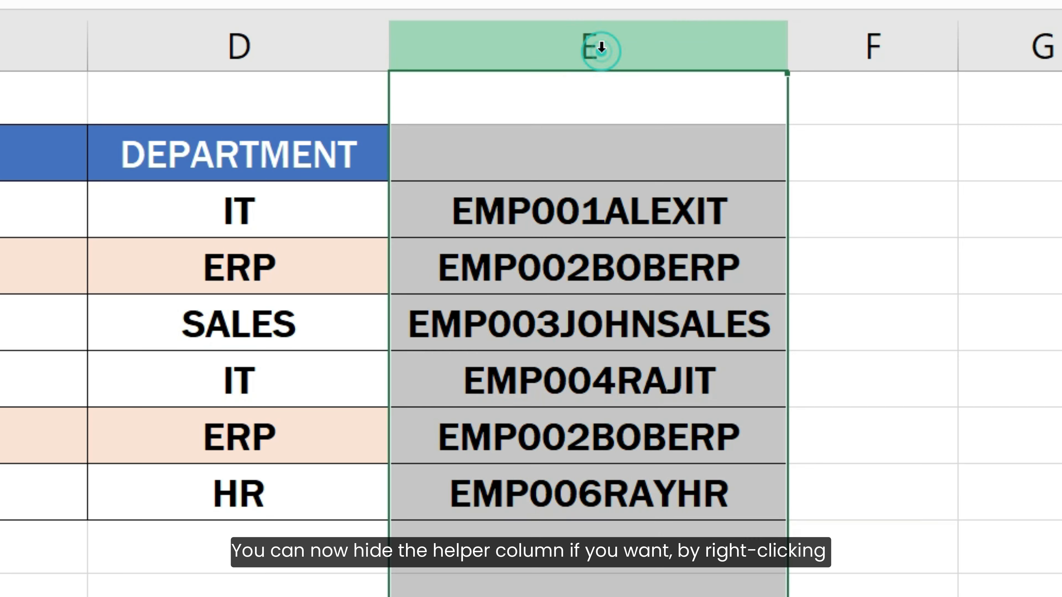
pyautogui.rightClick(602, 48)
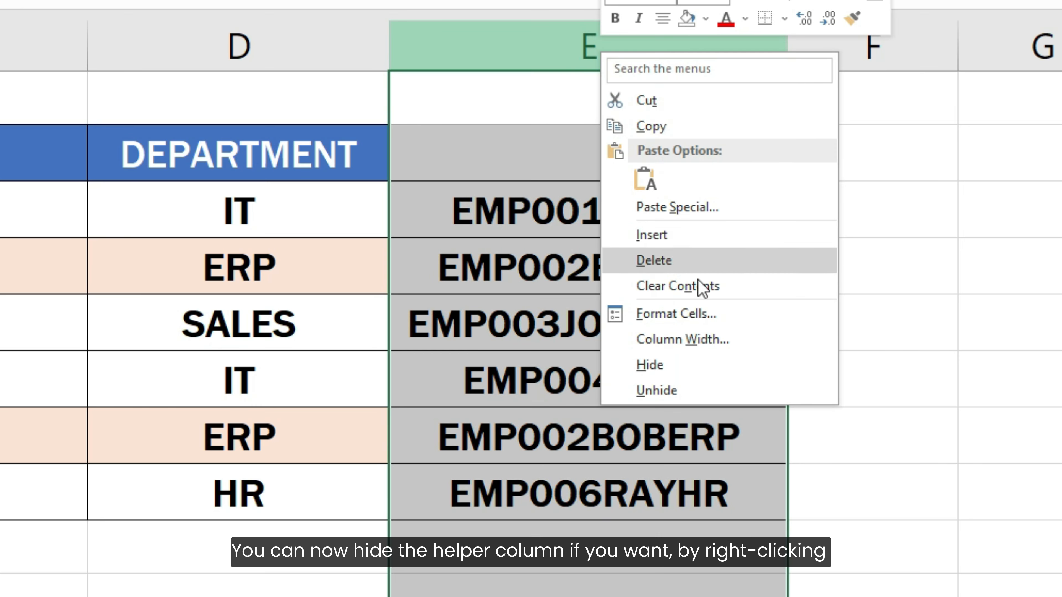
pyautogui.click(650, 365)
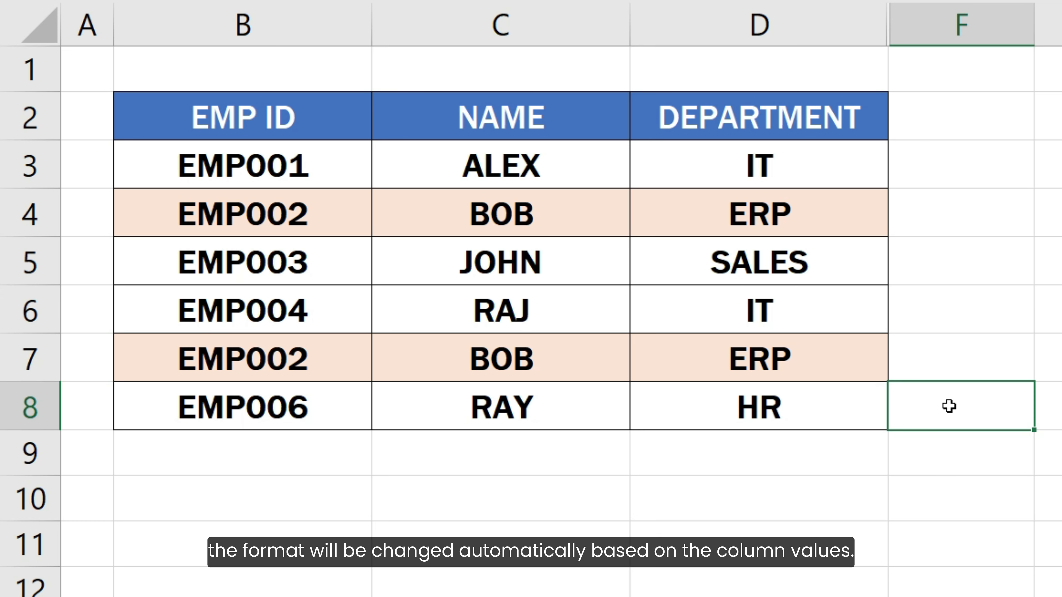
# - Change D7's department to SALES
pyautogui.click(829, 360)
pyautogui.write('SA')
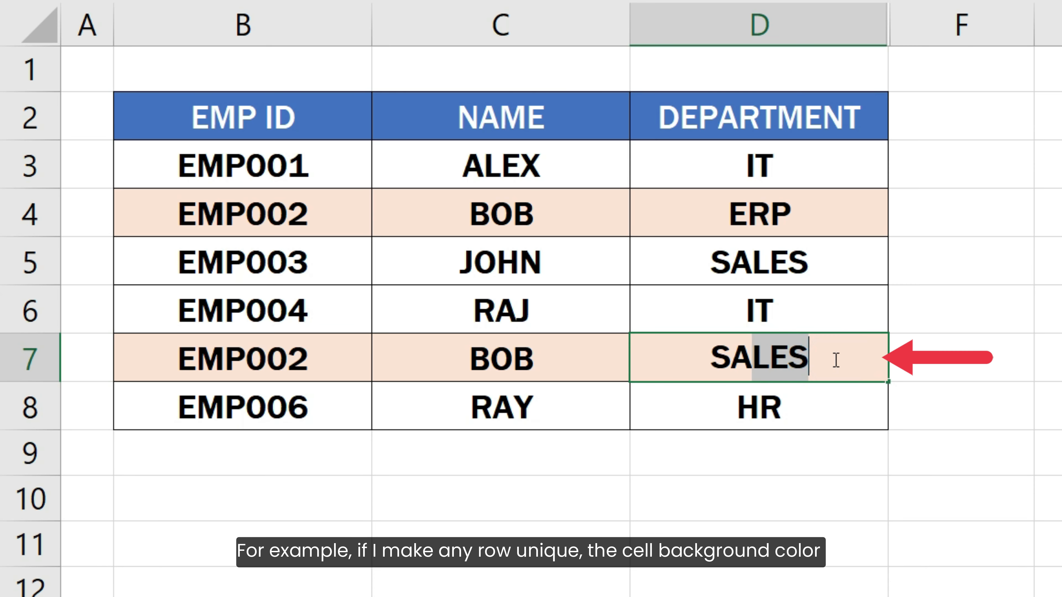
pyautogui.write('LES')
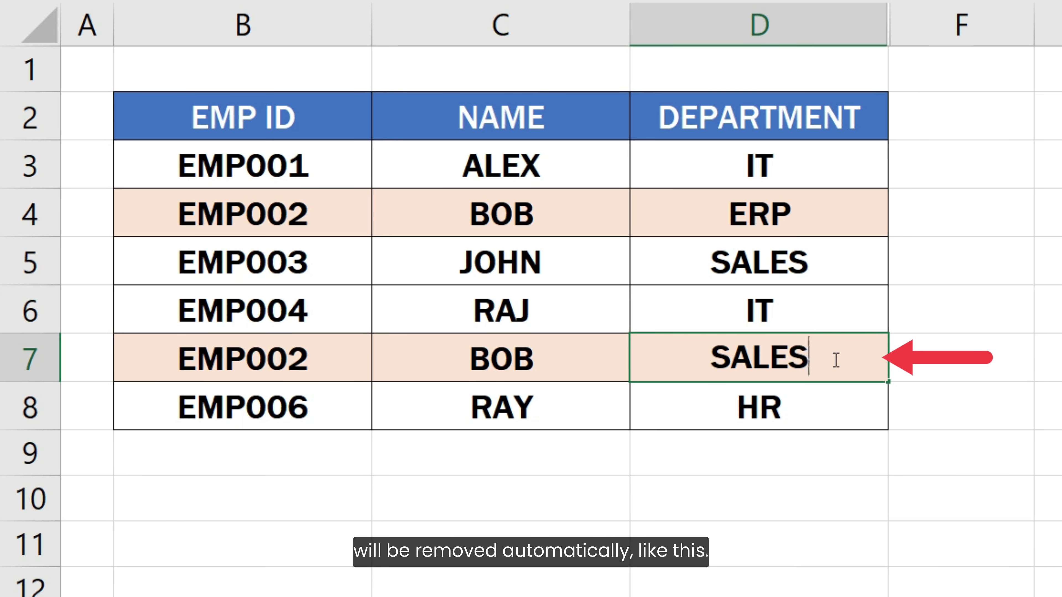
pyautogui.press('Return')
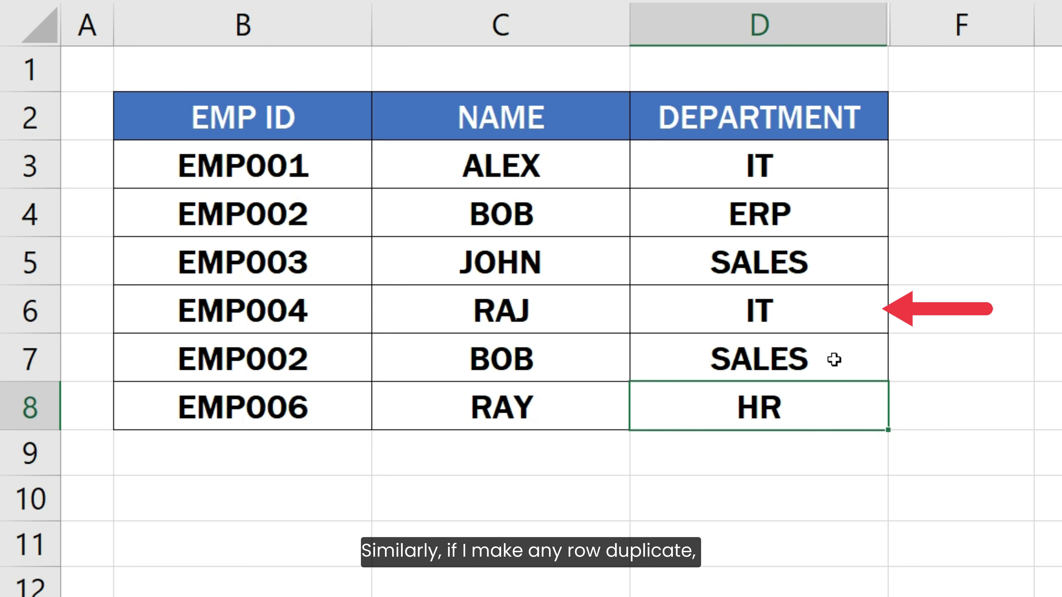
# - Change row 6 to EMP001 ALEX, duplicating row 3
pyautogui.doubleClick(309, 313)
pyautogui.moveTo(309, 312); pyautogui.dragTo(291, 313)
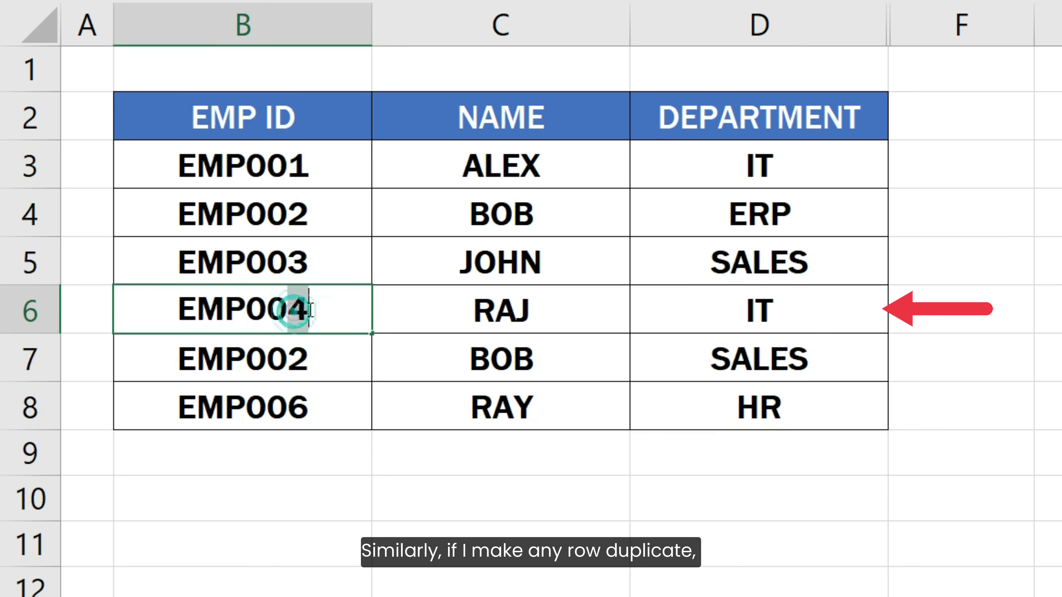
pyautogui.write('1')
pyautogui.press('Tab')
pyautogui.write('ALEX')
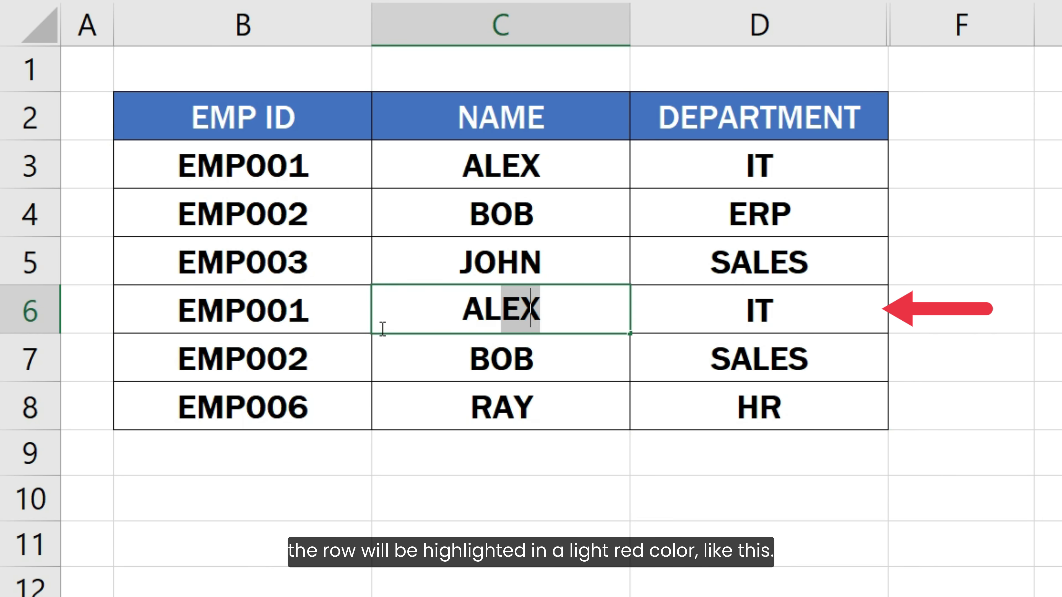
pyautogui.press('Return')
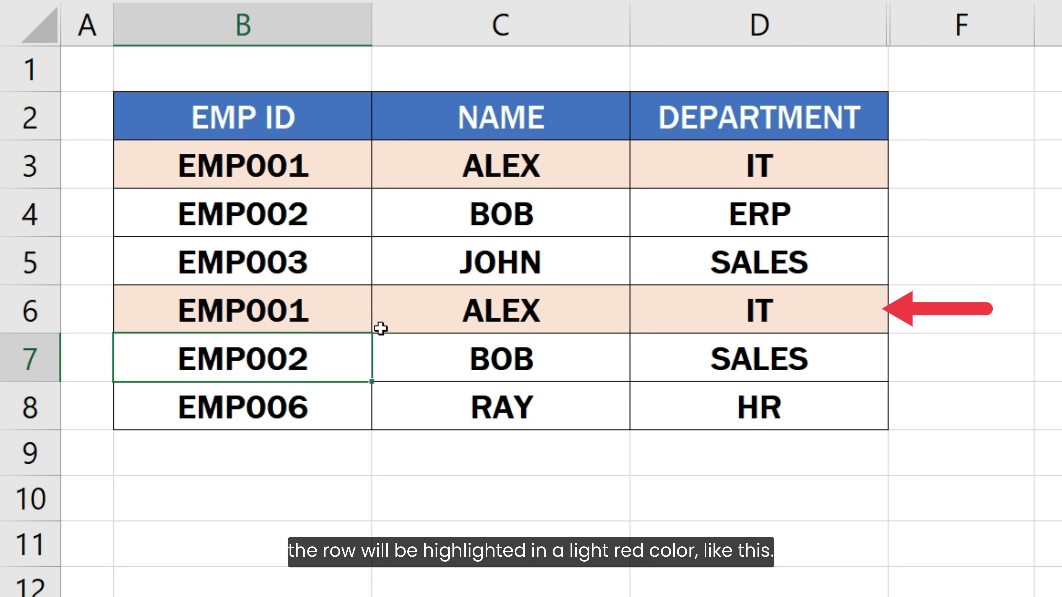